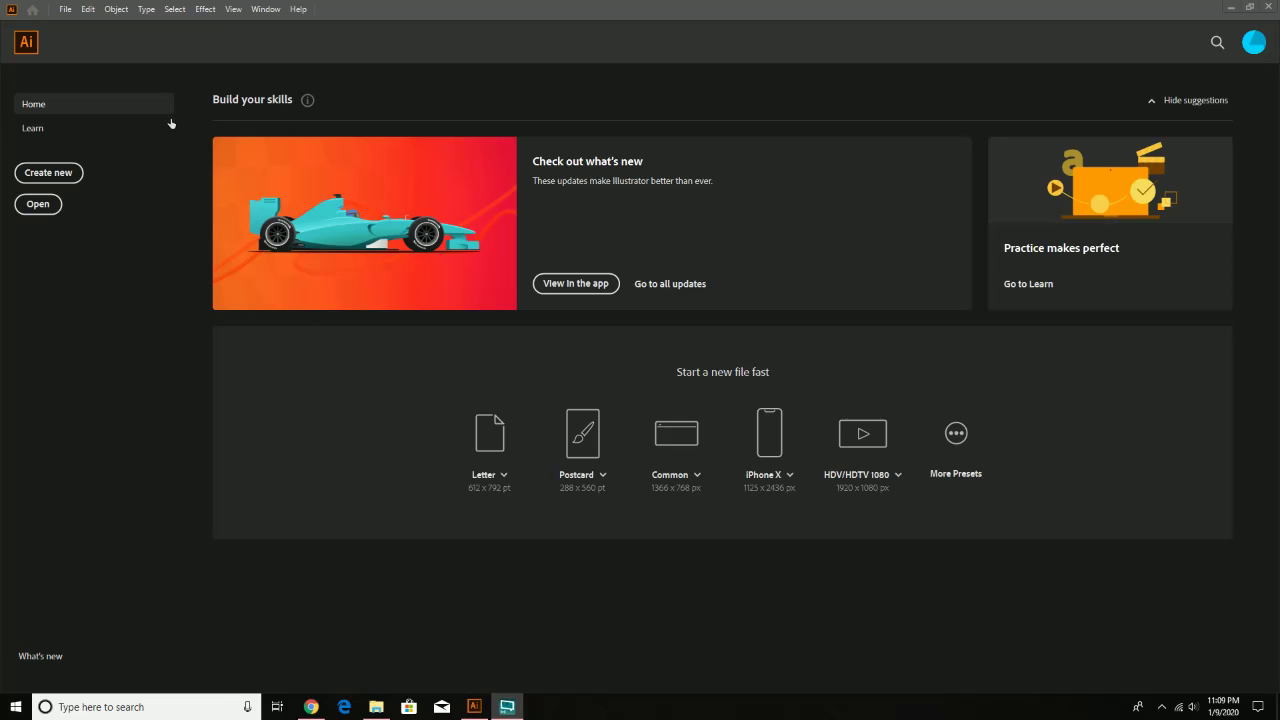
Step: Start a new document from the Letter preset among the print presets, keeping points as the unit
click(66, 9)
mouse_move(87, 10)
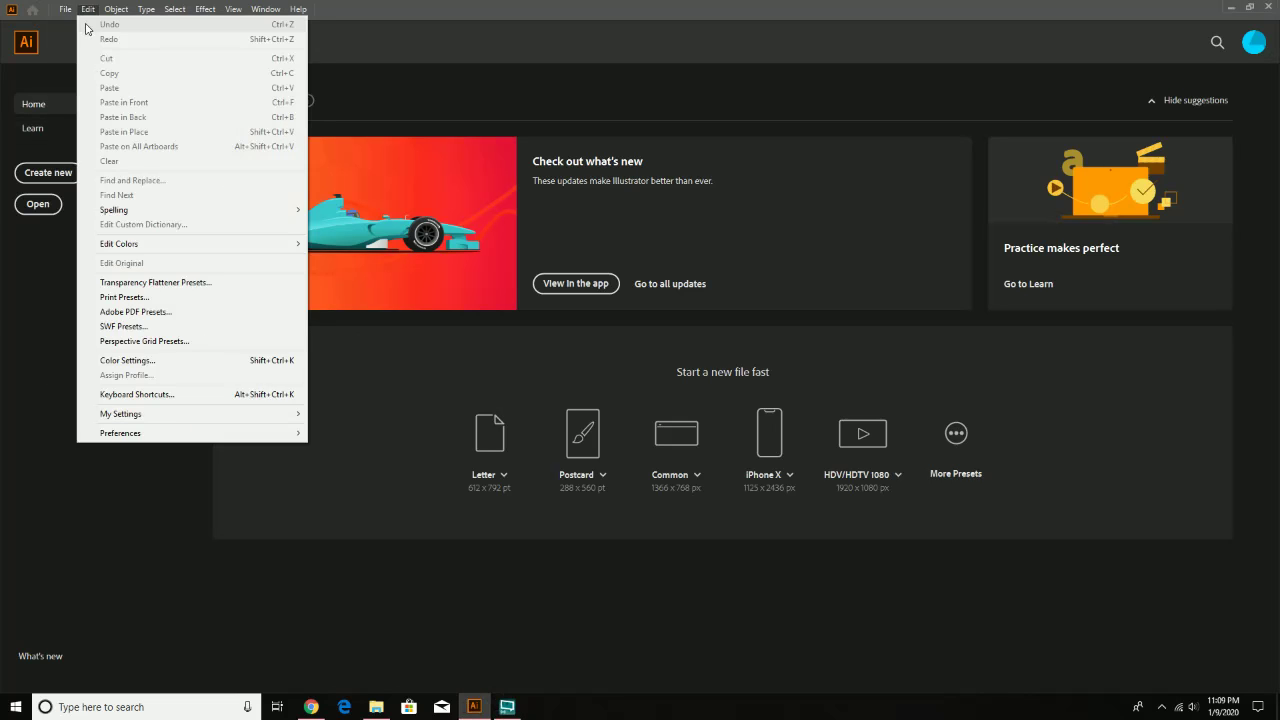
click(80, 25)
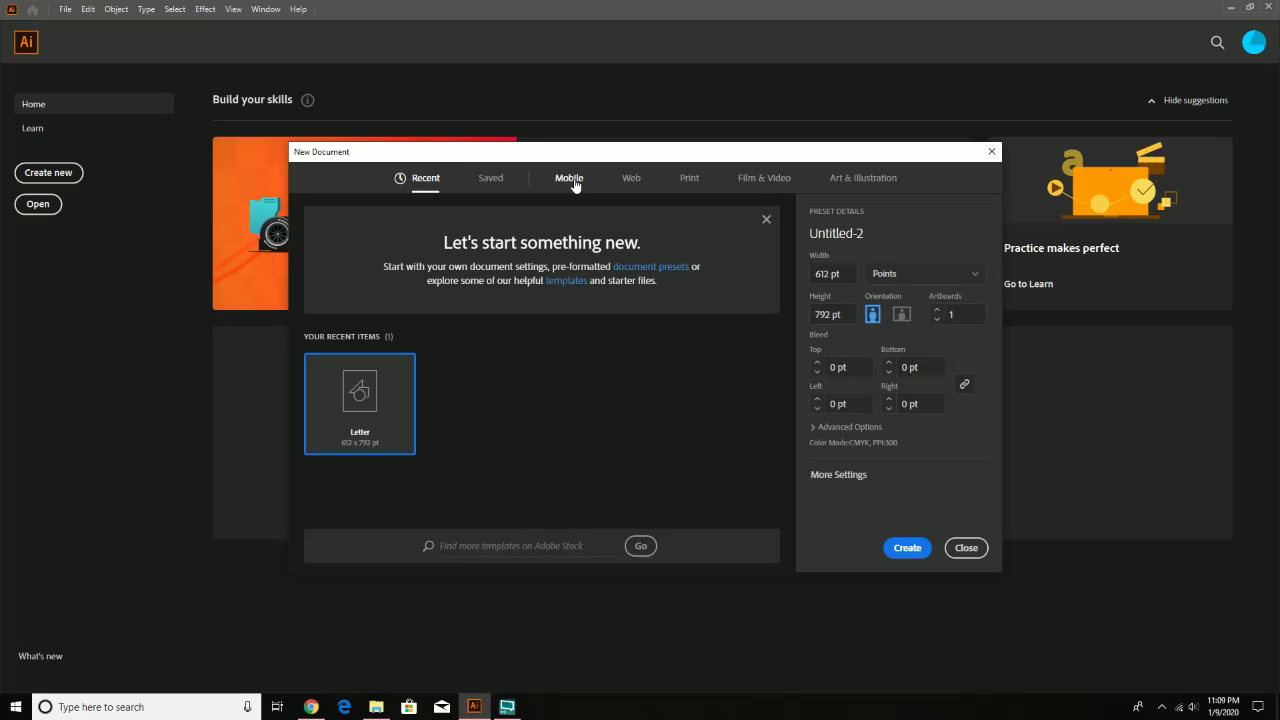
click(692, 180)
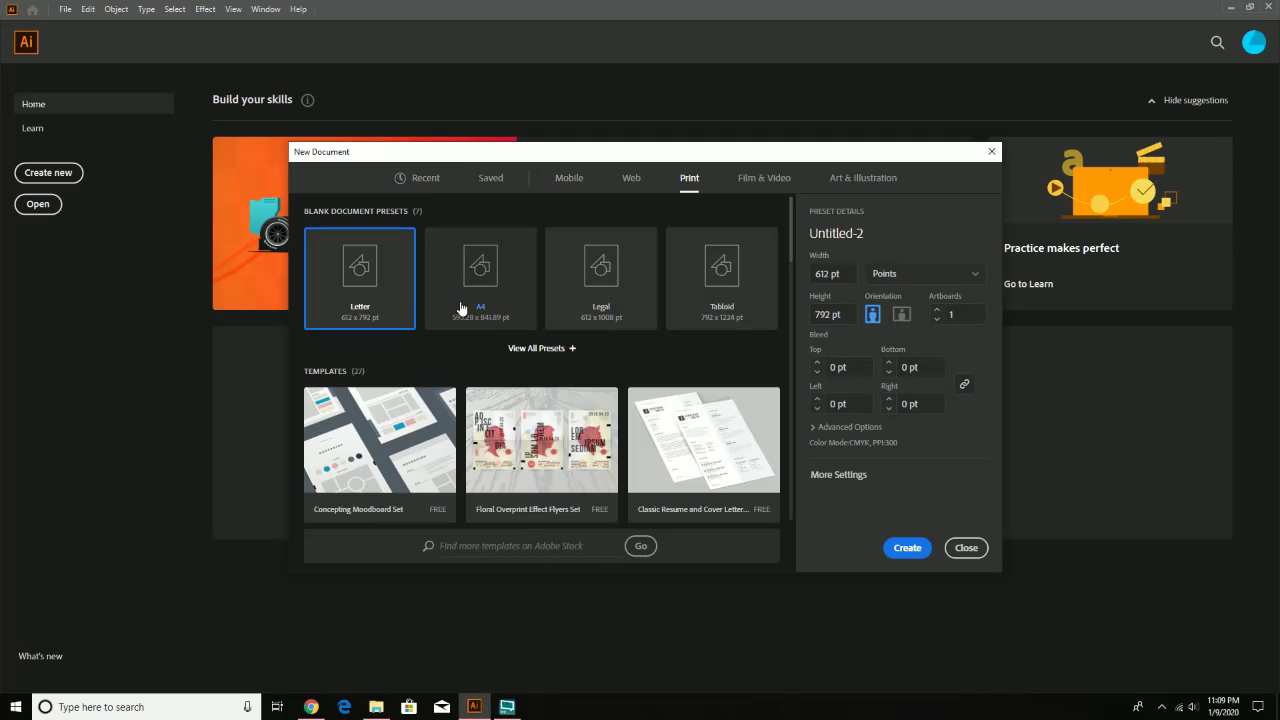
click(712, 300)
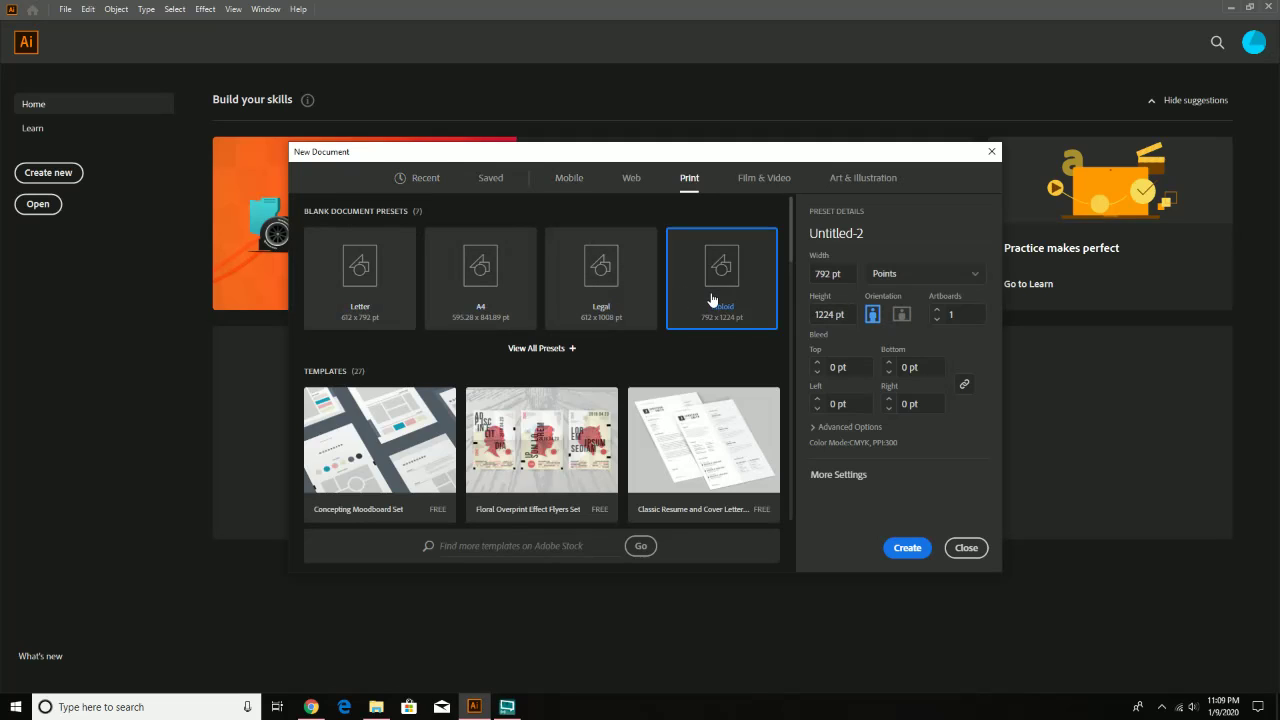
click(530, 348)
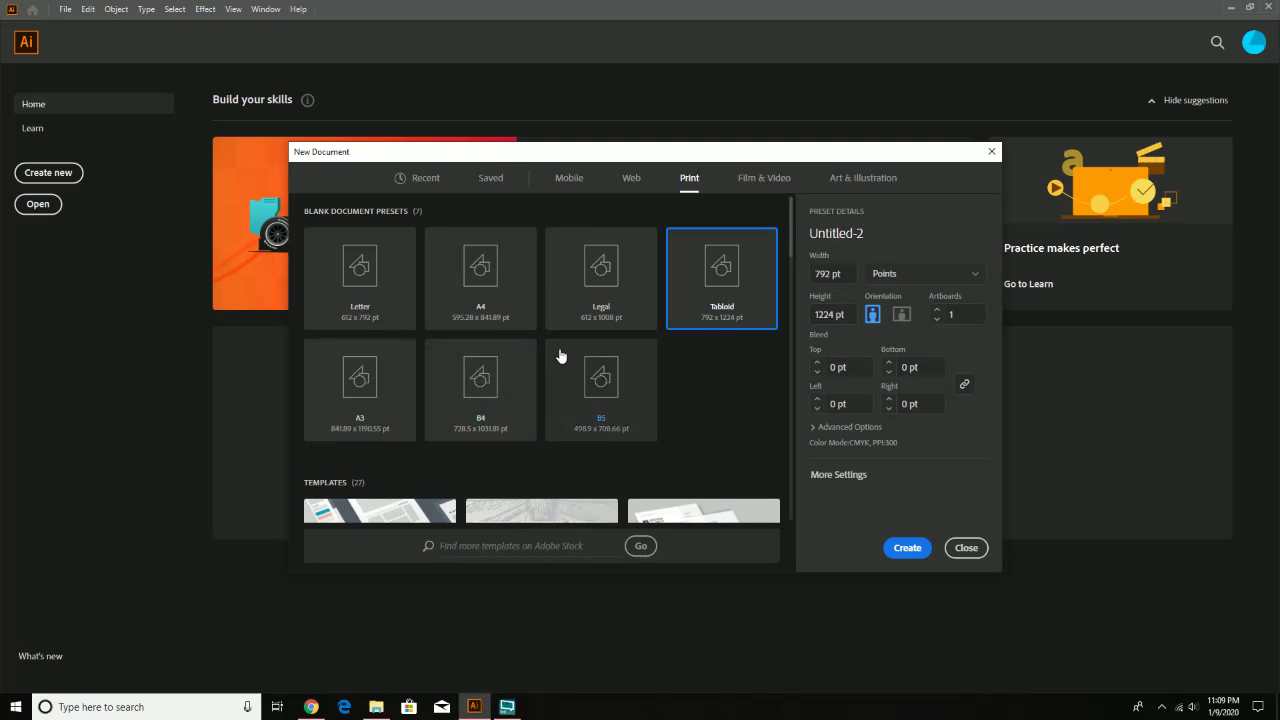
click(370, 298)
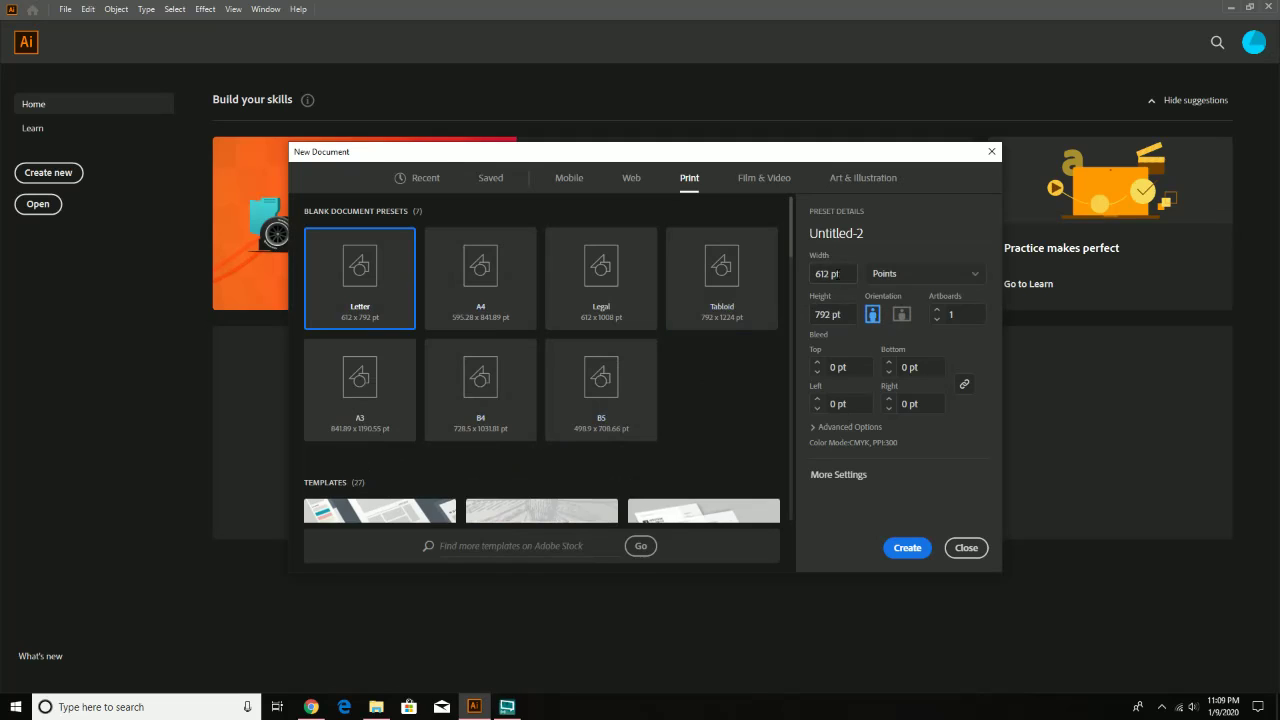
click(910, 276)
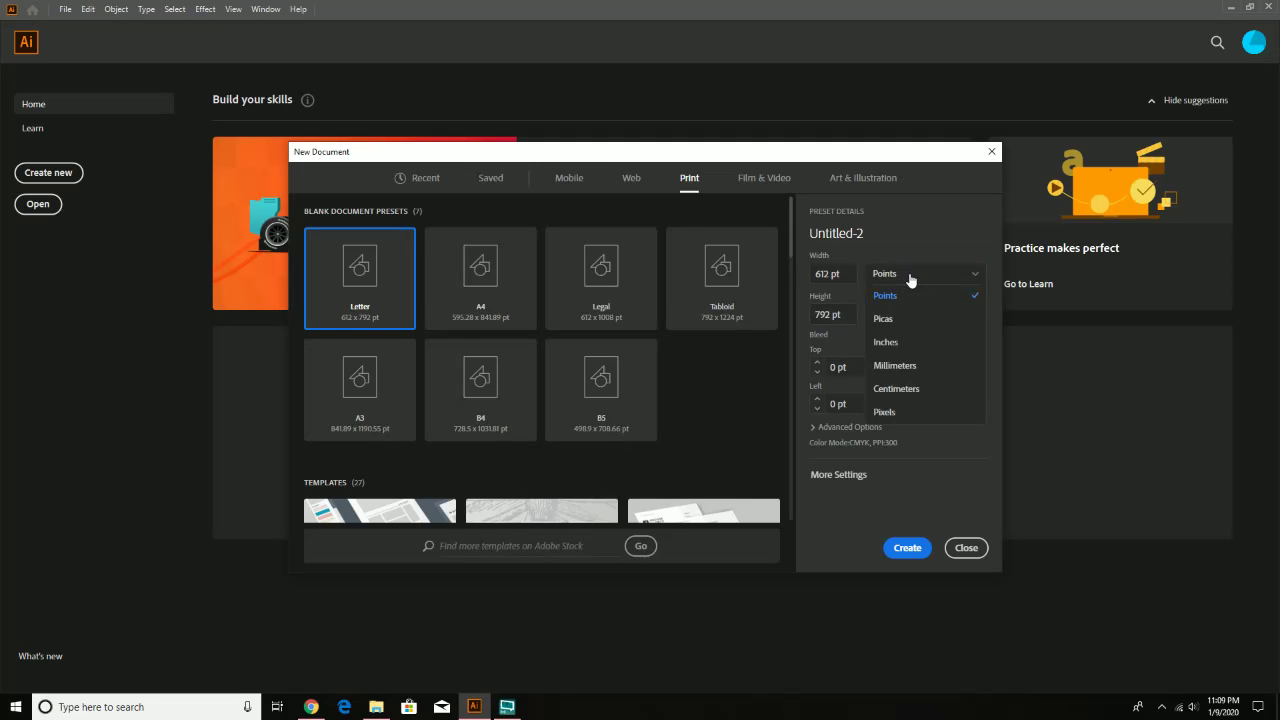
click(910, 279)
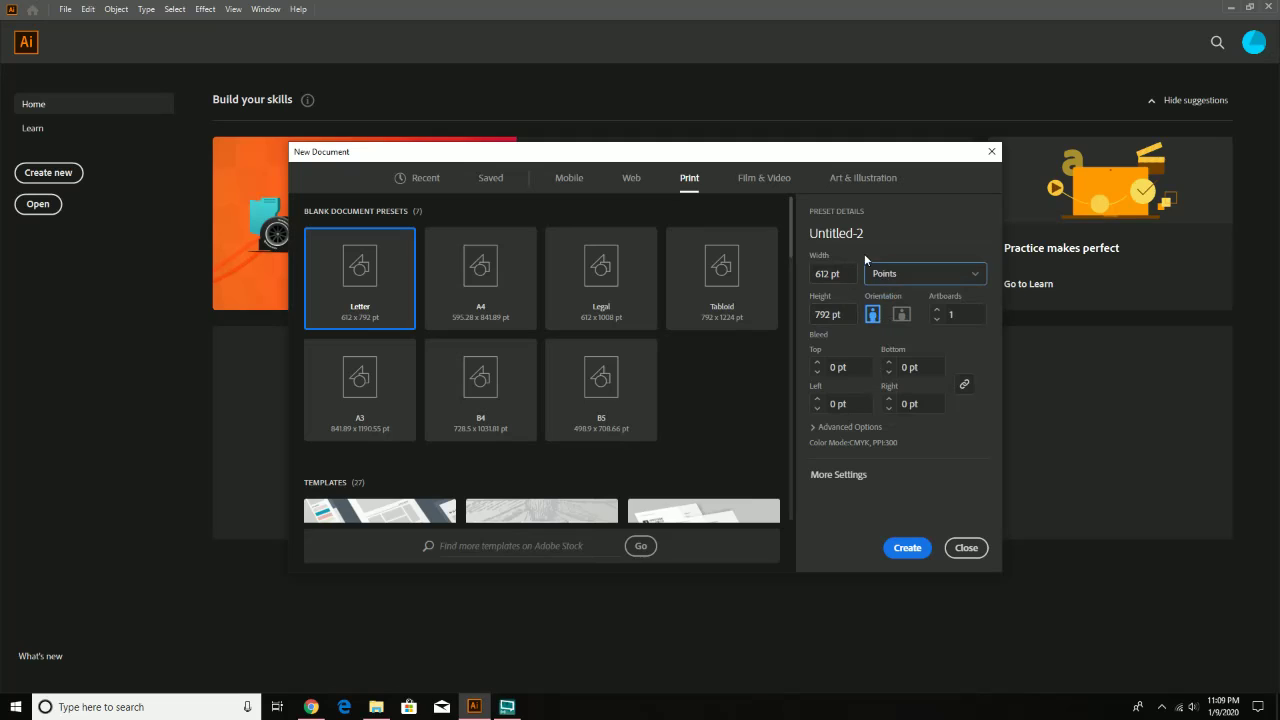
Step: Name the new document Test_Demo
drag(870, 234, 797, 236)
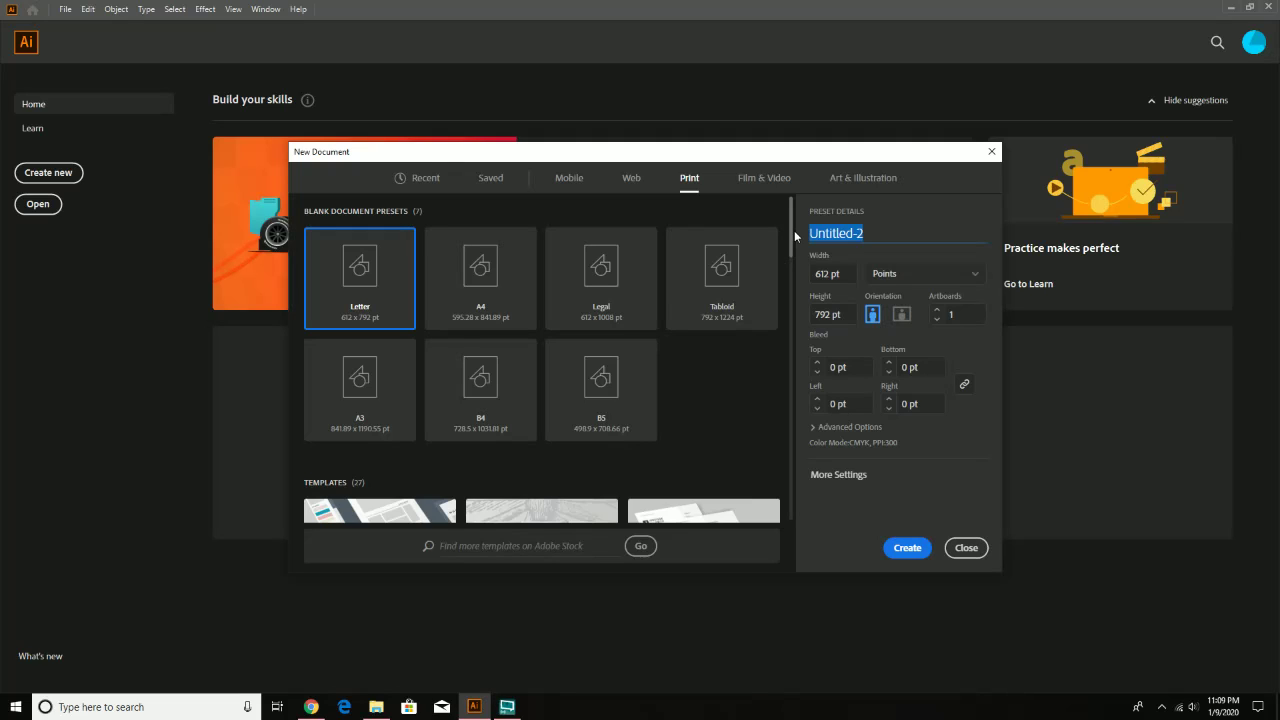
text(Test))
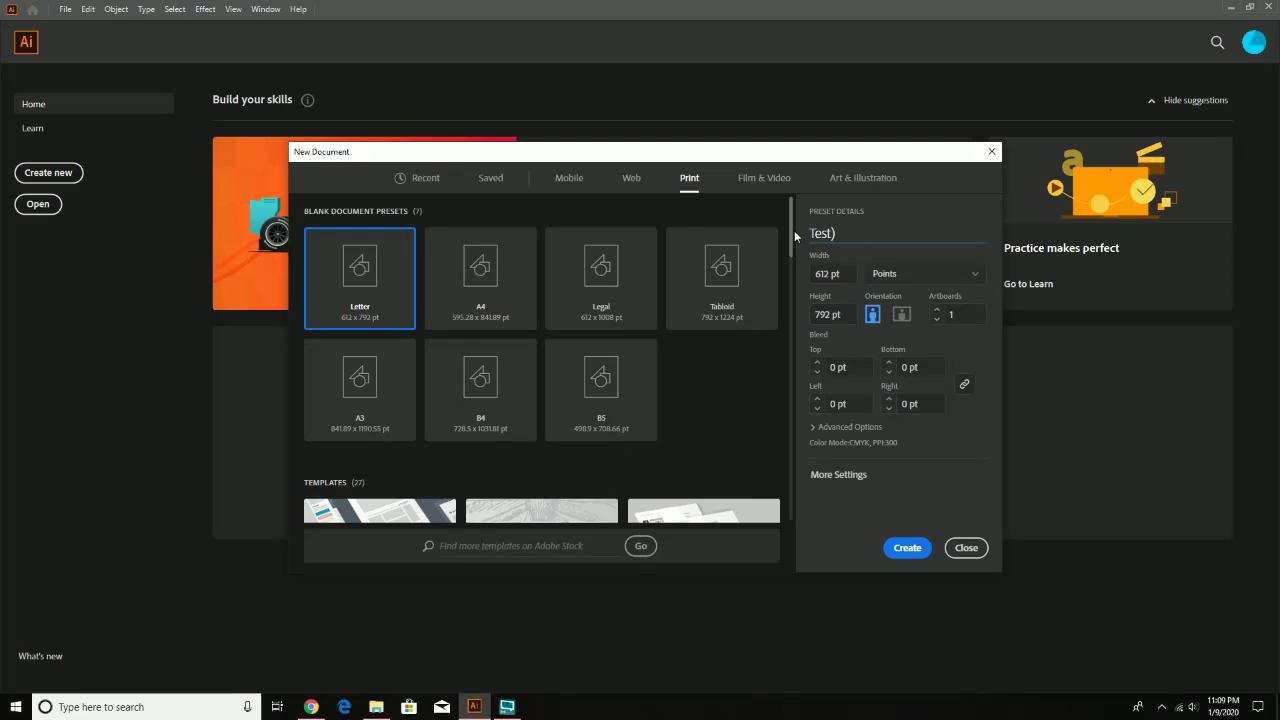
key(BackSpace)
text(_Demo)
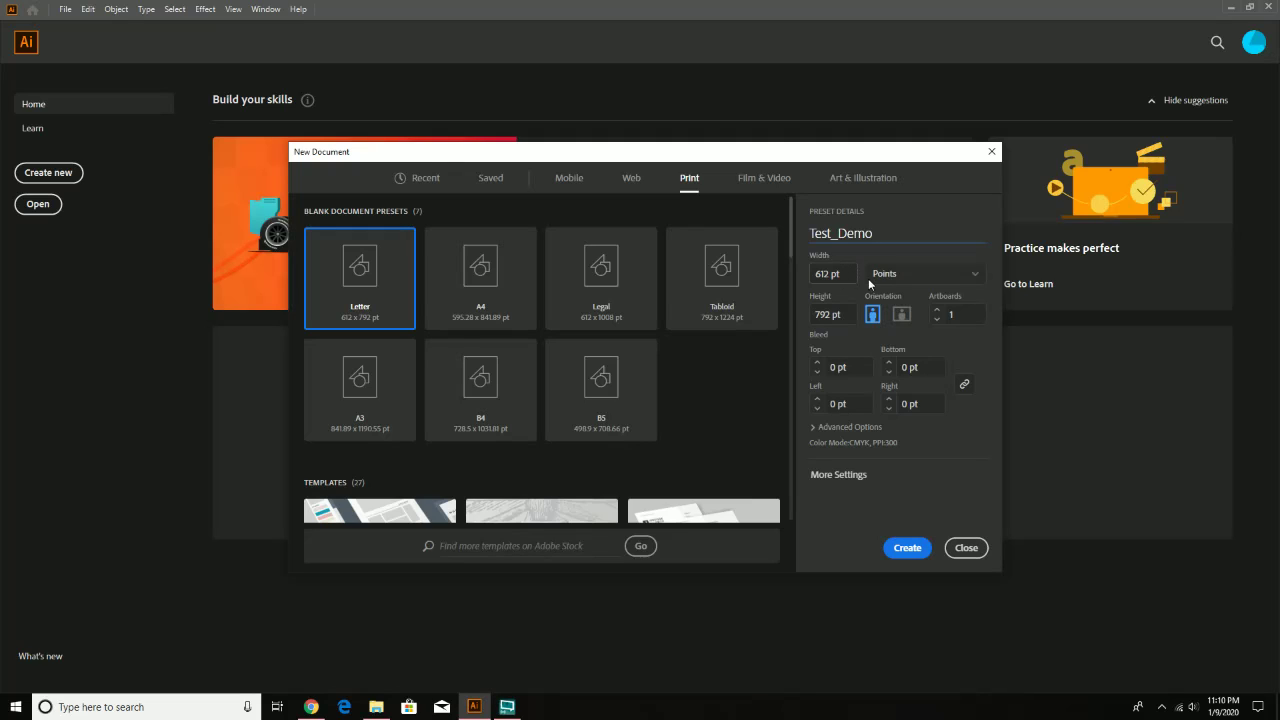
Step: Set the document's units to inches and create the document
click(940, 280)
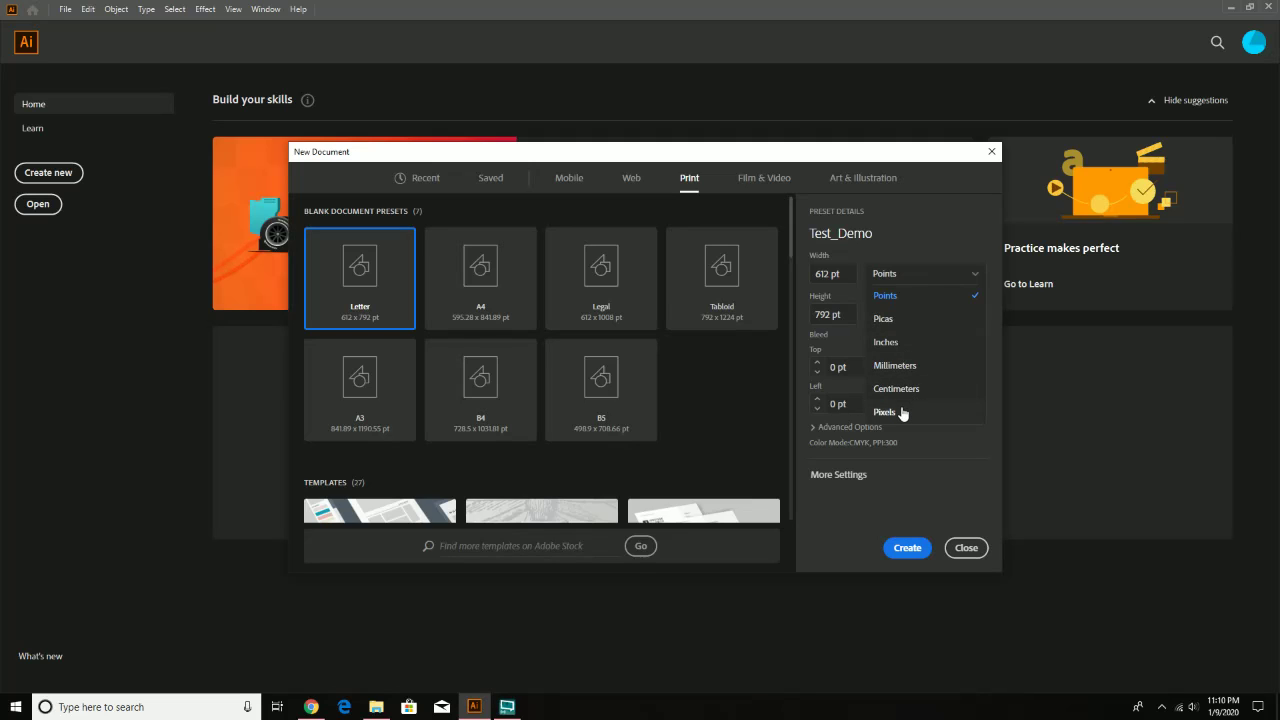
click(904, 412)
click(927, 285)
click(925, 343)
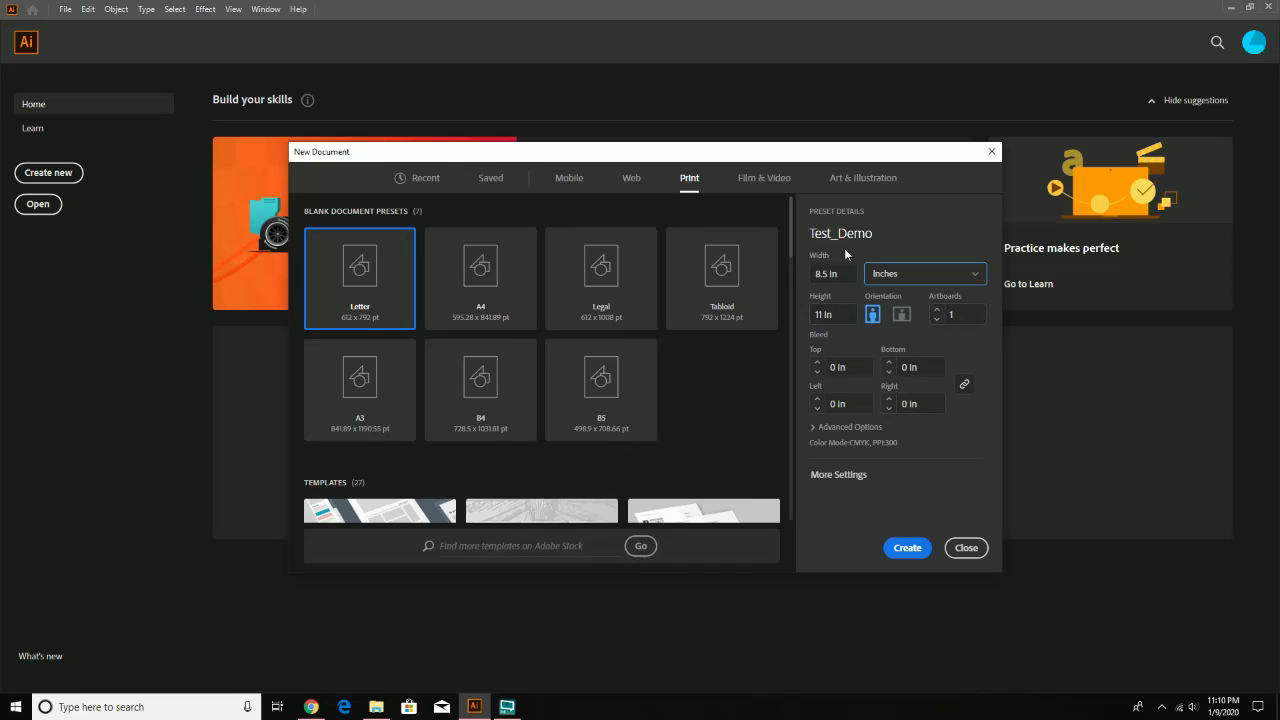
click(907, 547)
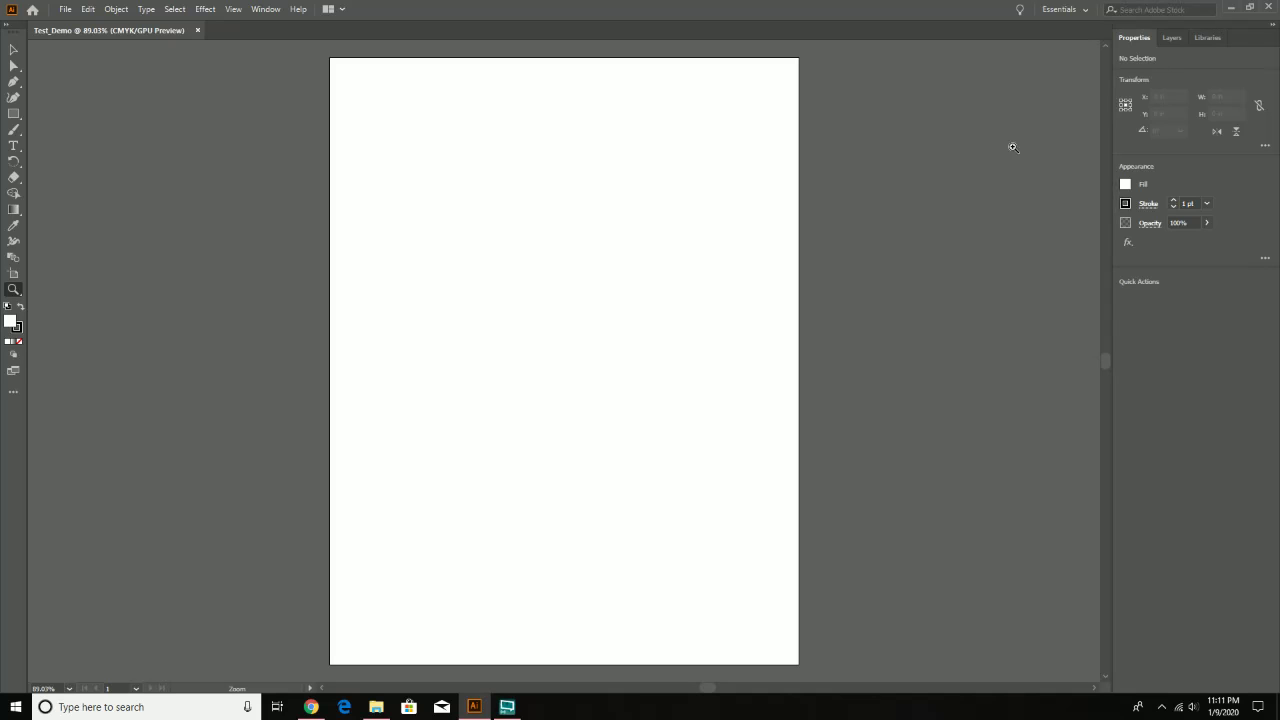
Step: Switch to the Typography workspace and on to the Painting workspace to compare their layouts
click(1074, 11)
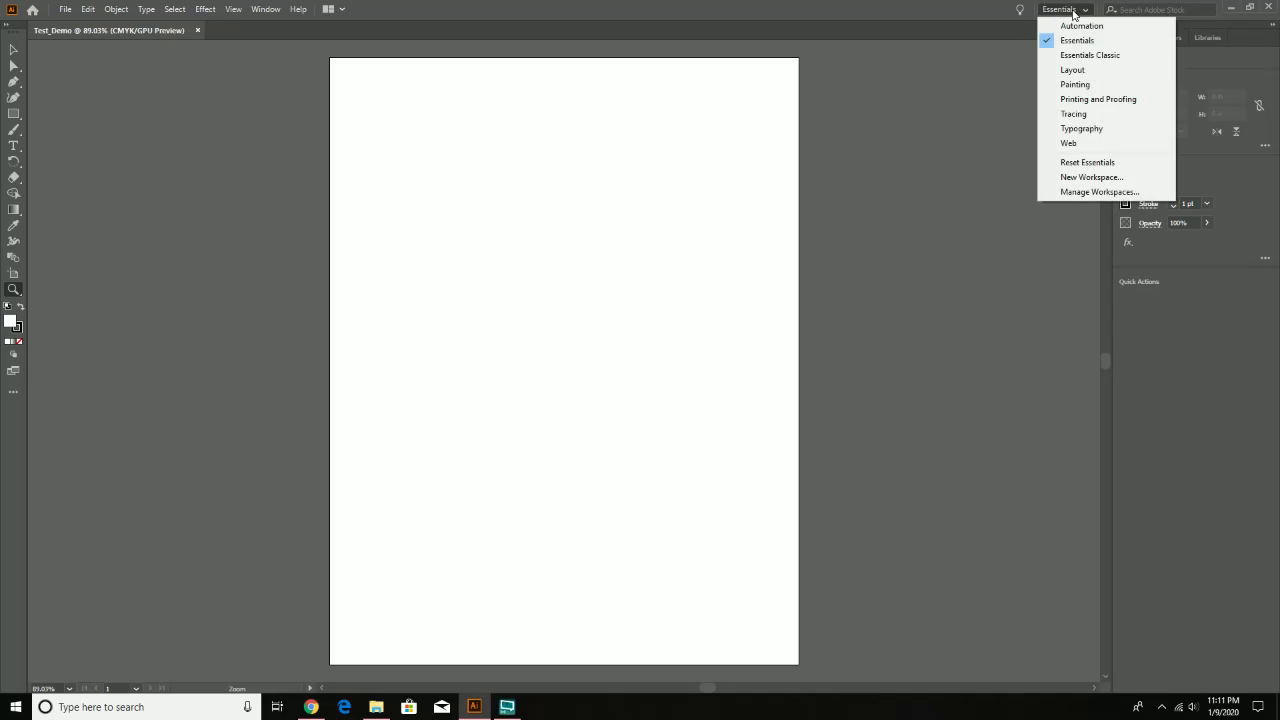
click(1082, 128)
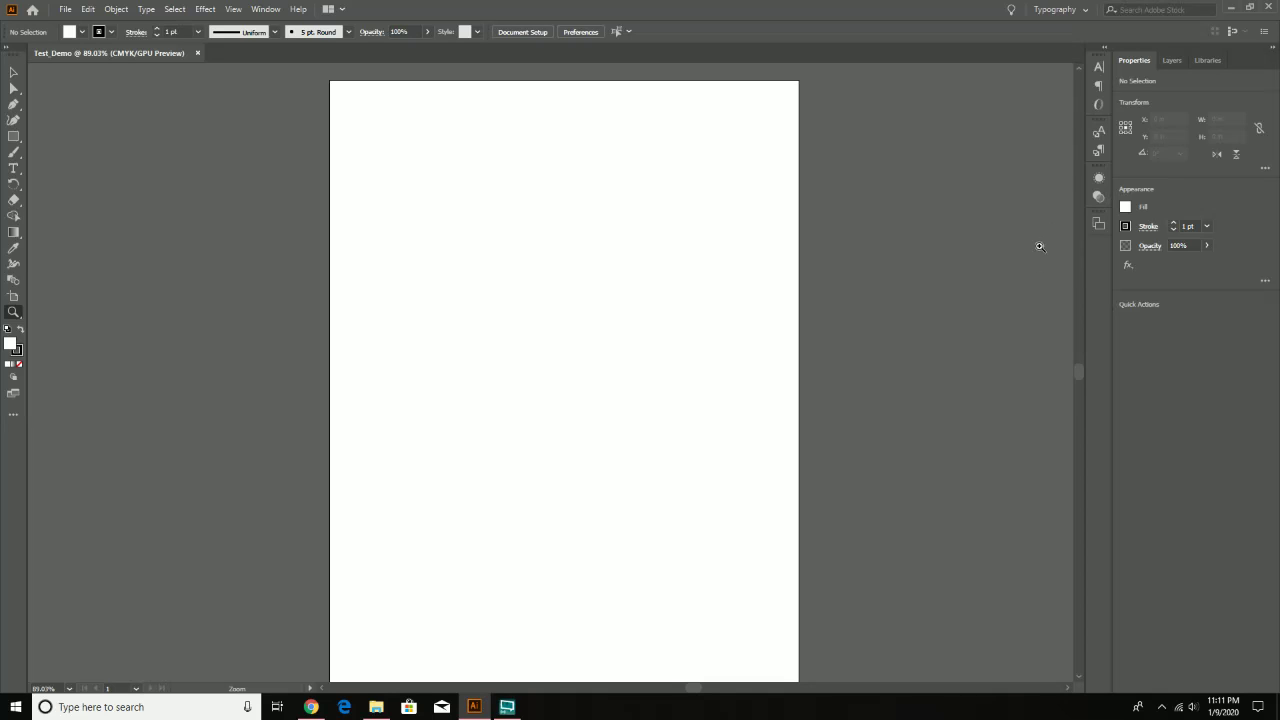
click(1058, 10)
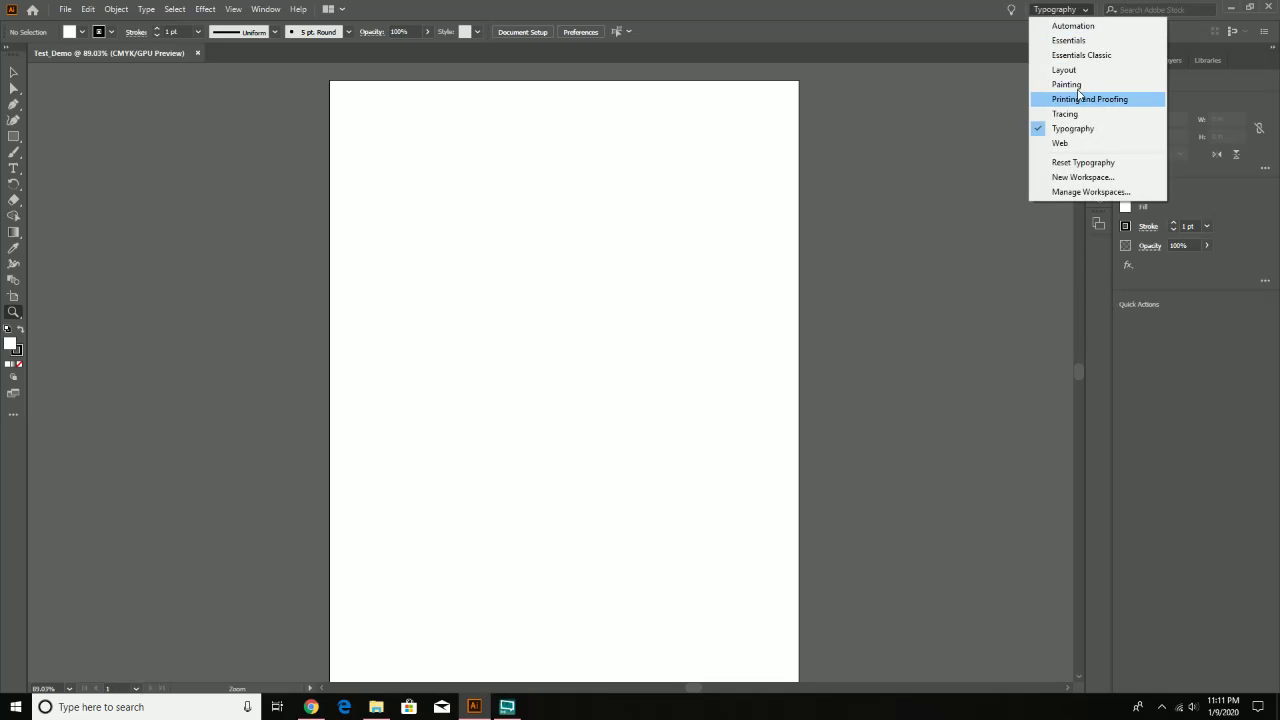
click(1077, 84)
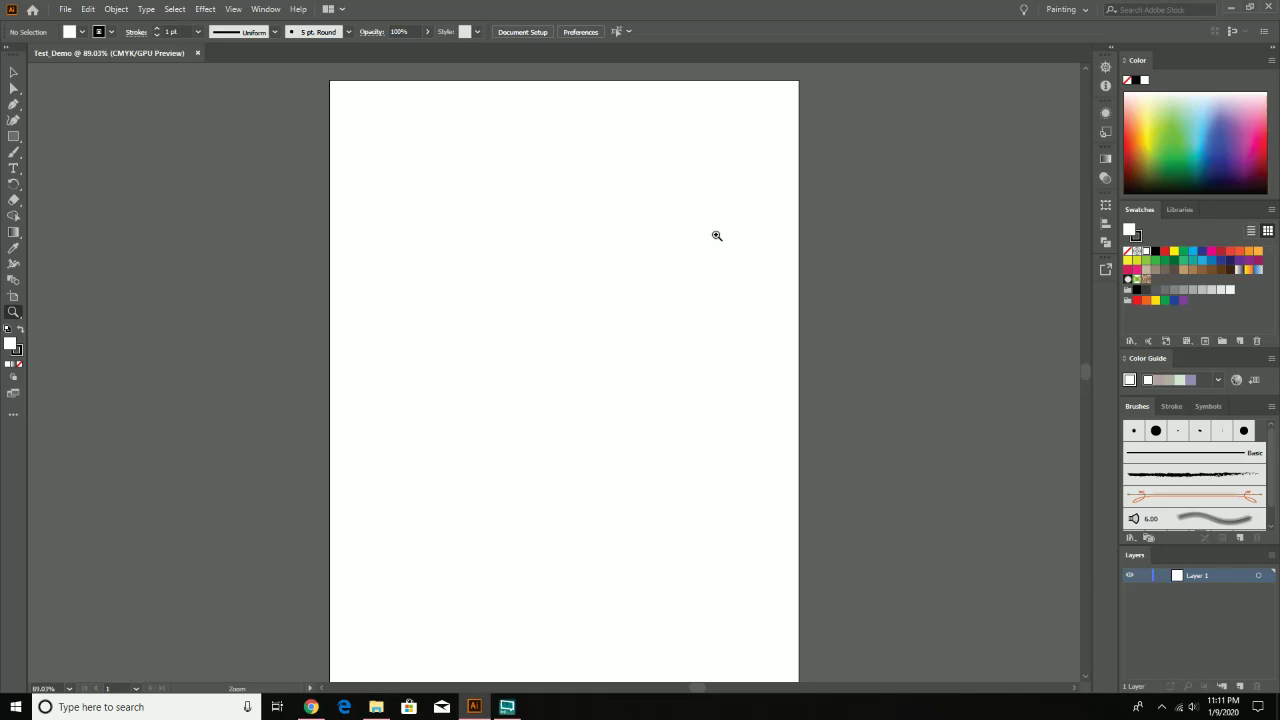
Step: Return to the Essentials workspace and reset it to its default layout
click(1075, 11)
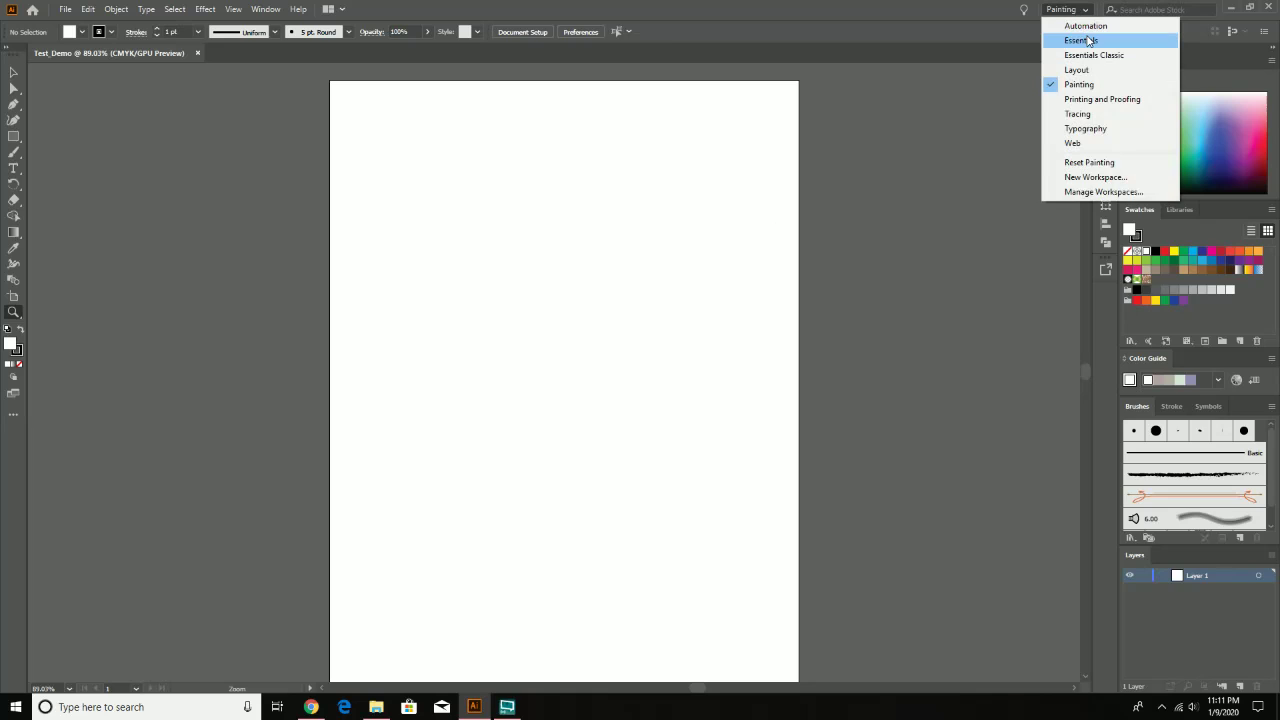
click(1088, 40)
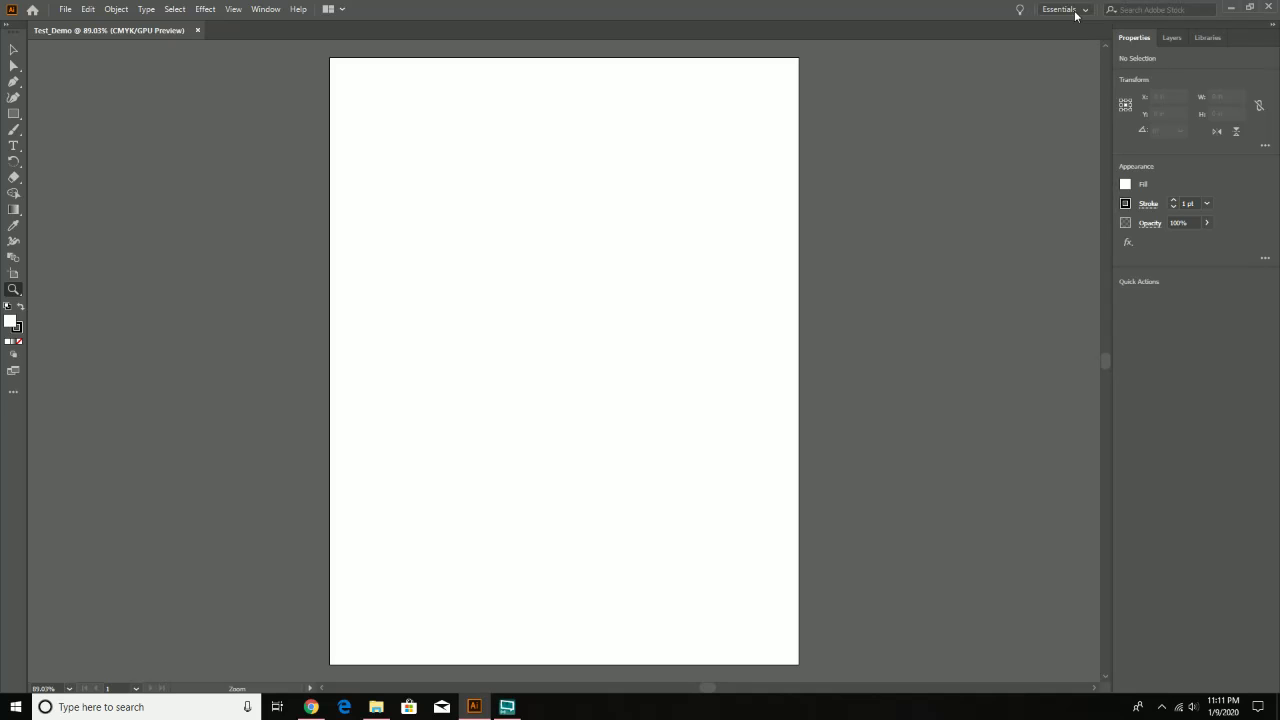
click(1076, 12)
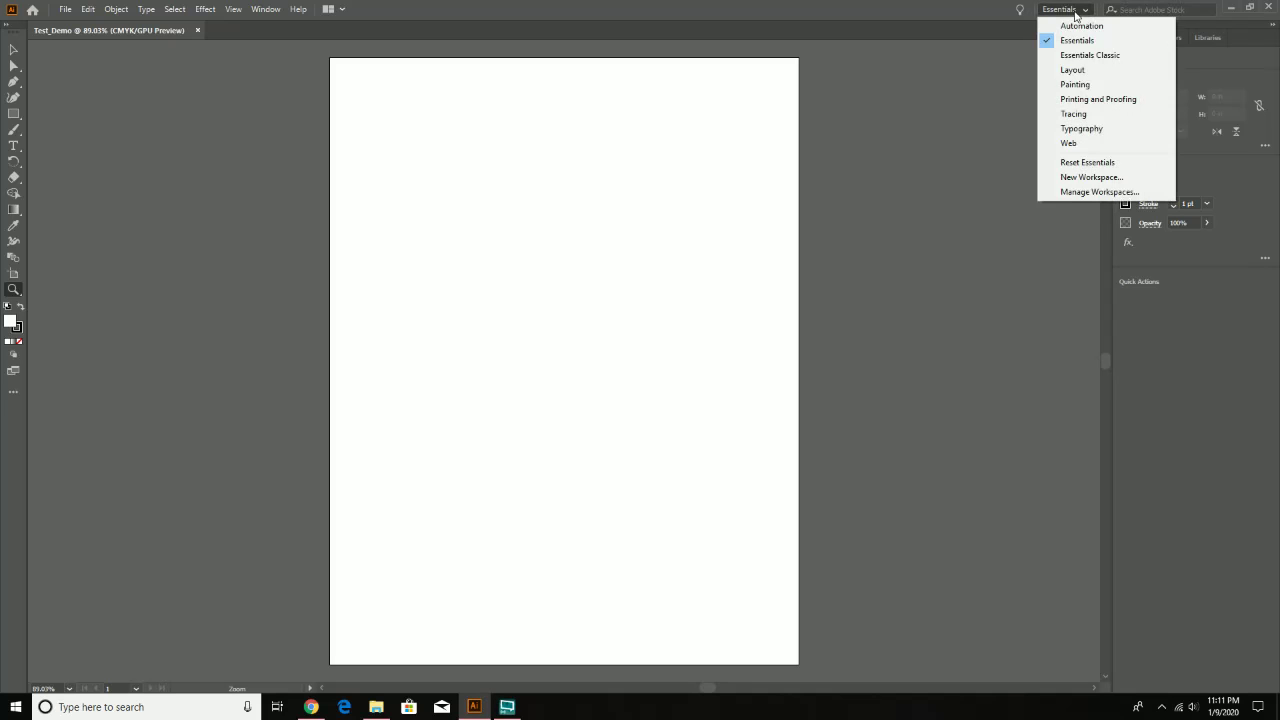
click(1108, 166)
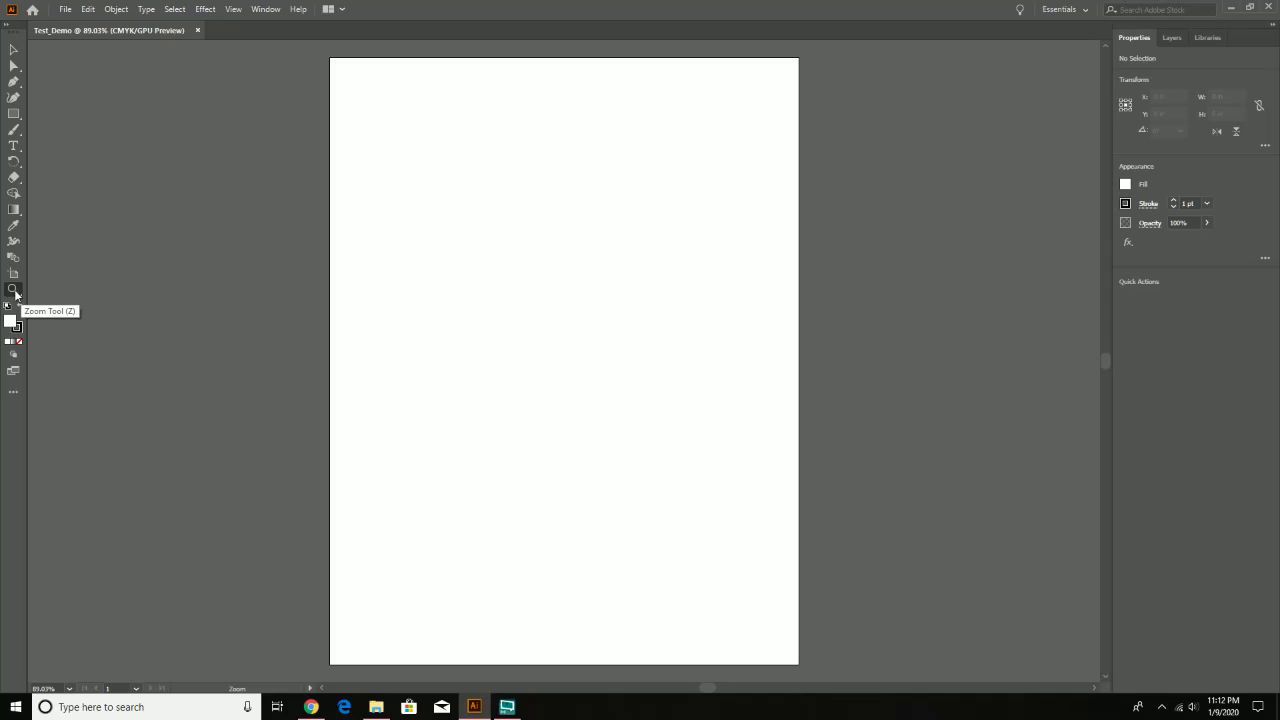
Step: Magnify the artboard with the Zoom tool and zoom back out to 100%
click(14, 290)
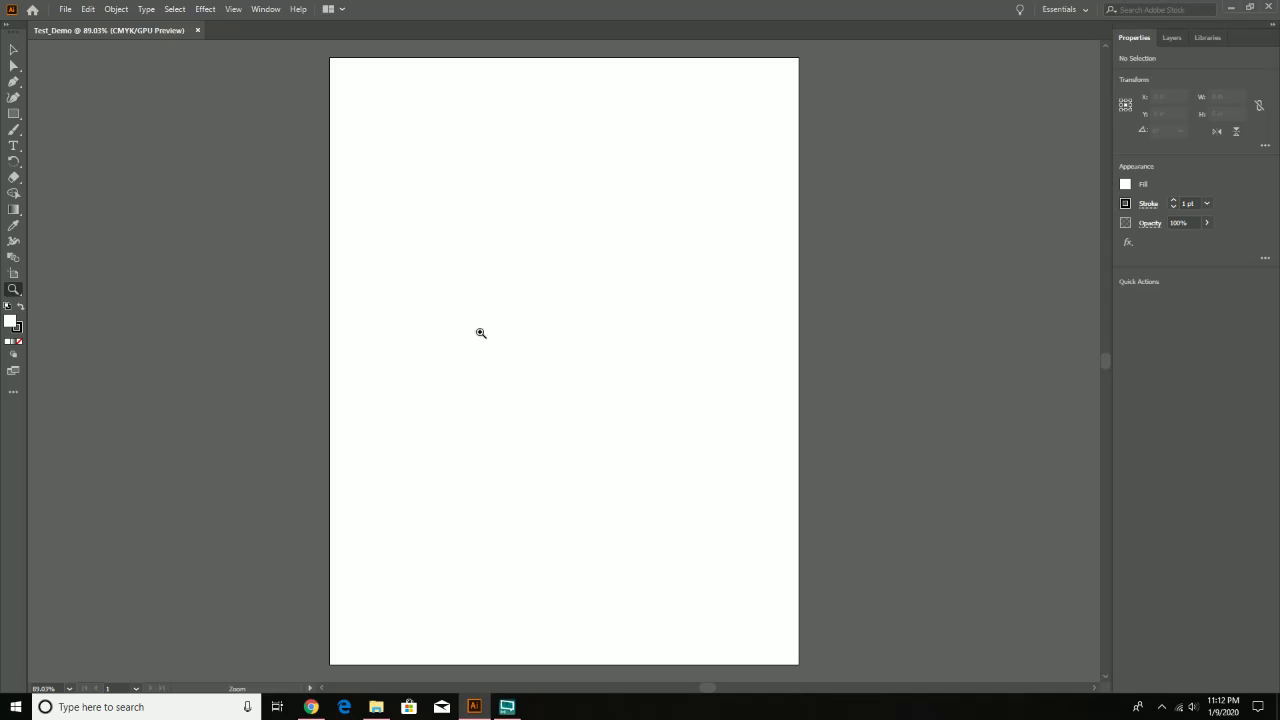
click(573, 403)
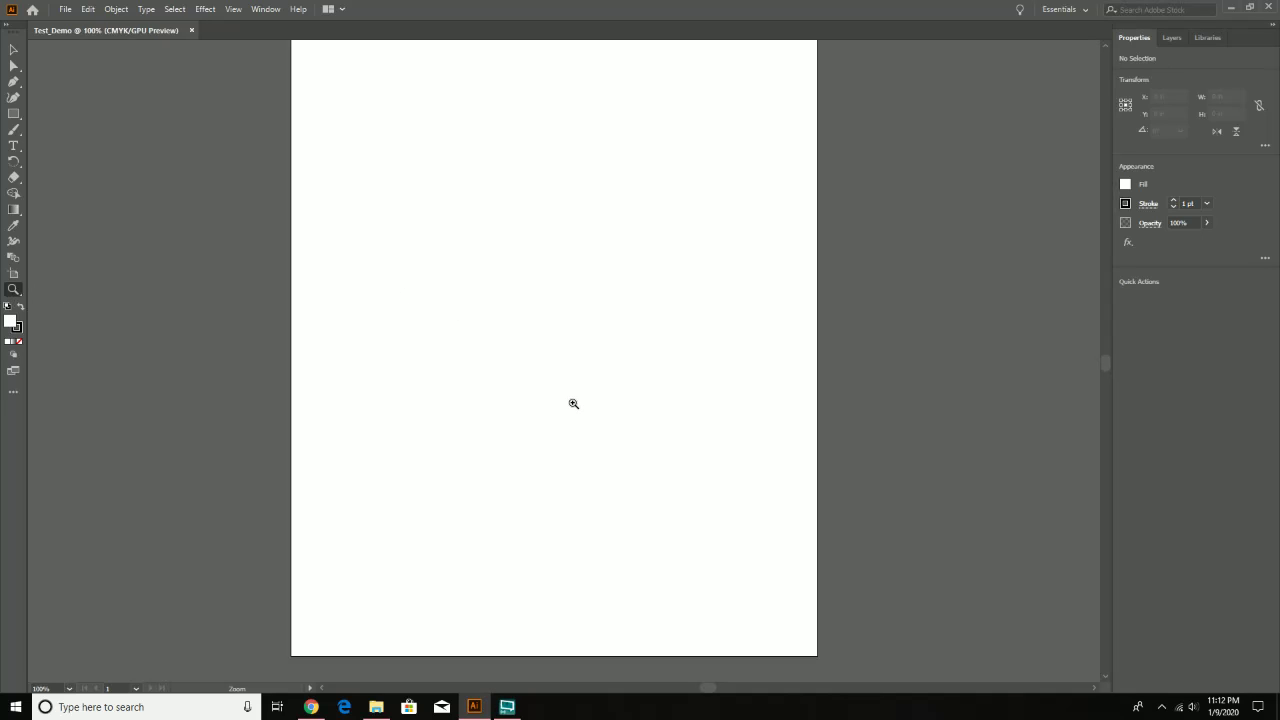
click(548, 296)
click(548, 260)
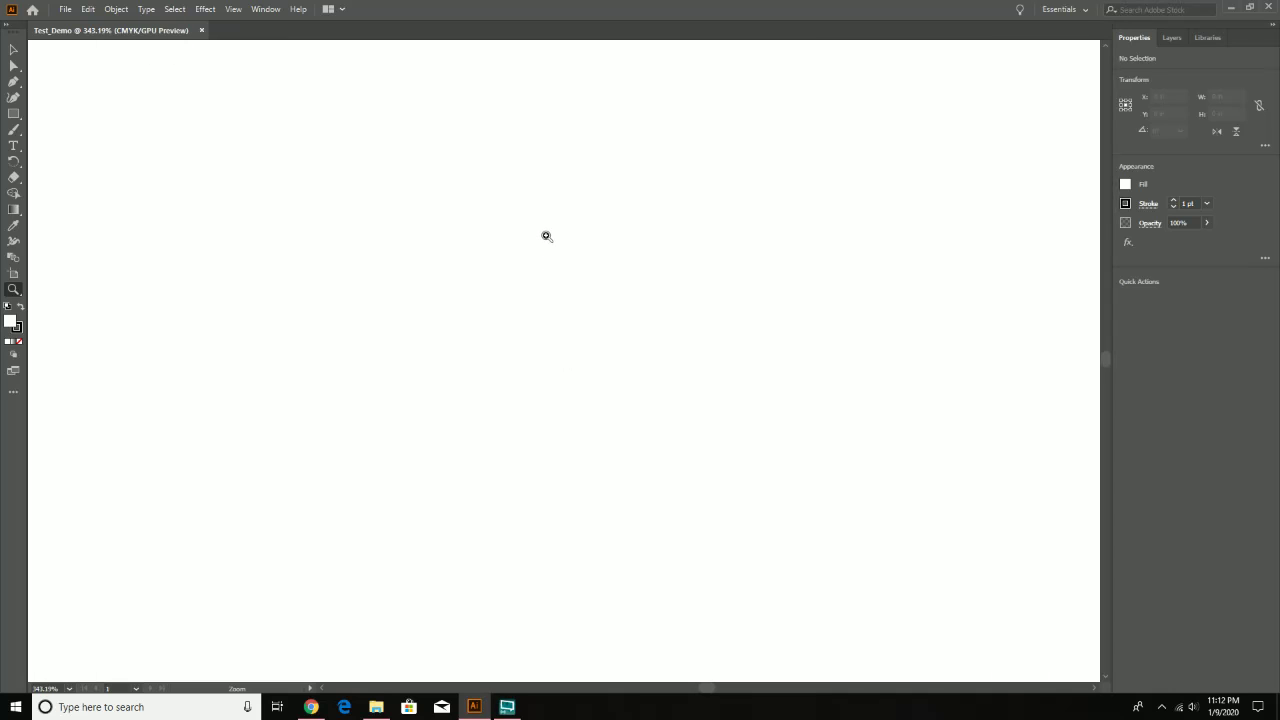
drag(574, 371, 569, 438)
alt+click(565, 380)
alt+click(565, 380)
alt+click(565, 380)
alt+click(565, 380)
alt+click(565, 380)
alt+click(565, 380)
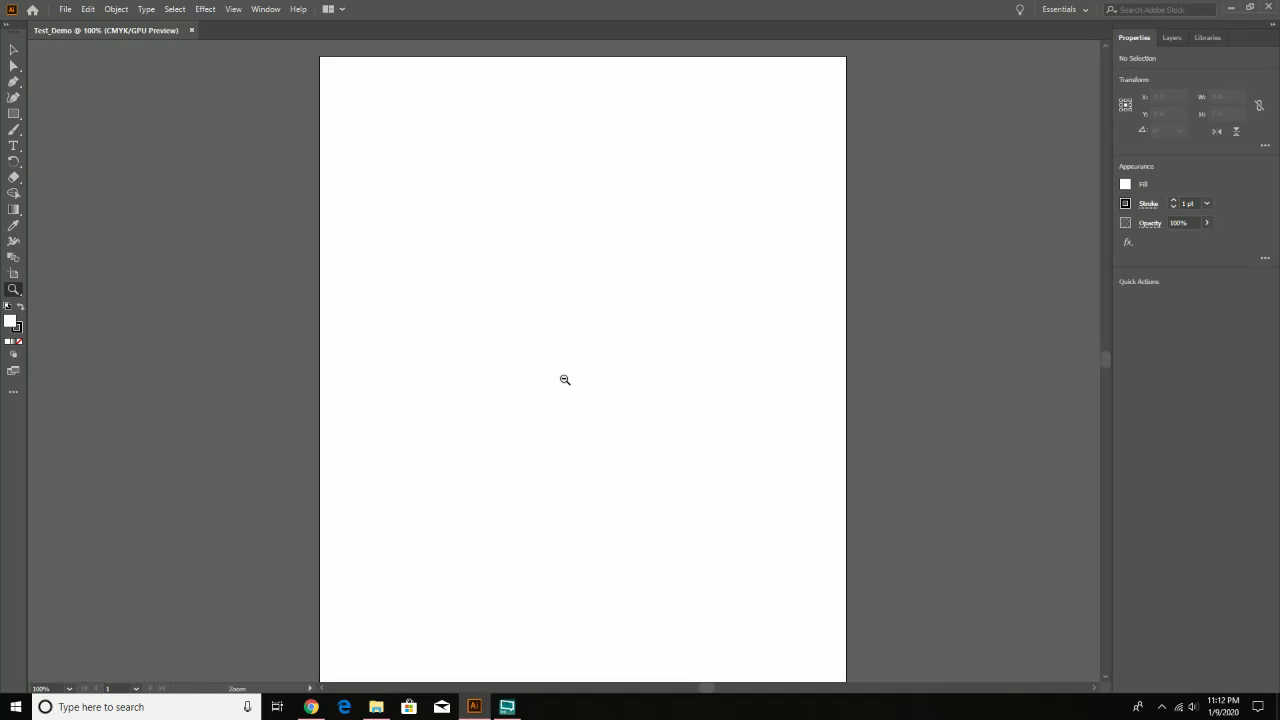
Step: Zoom in continuously on the blank artboard and fit it on screen again
drag(545, 380, 534, 191)
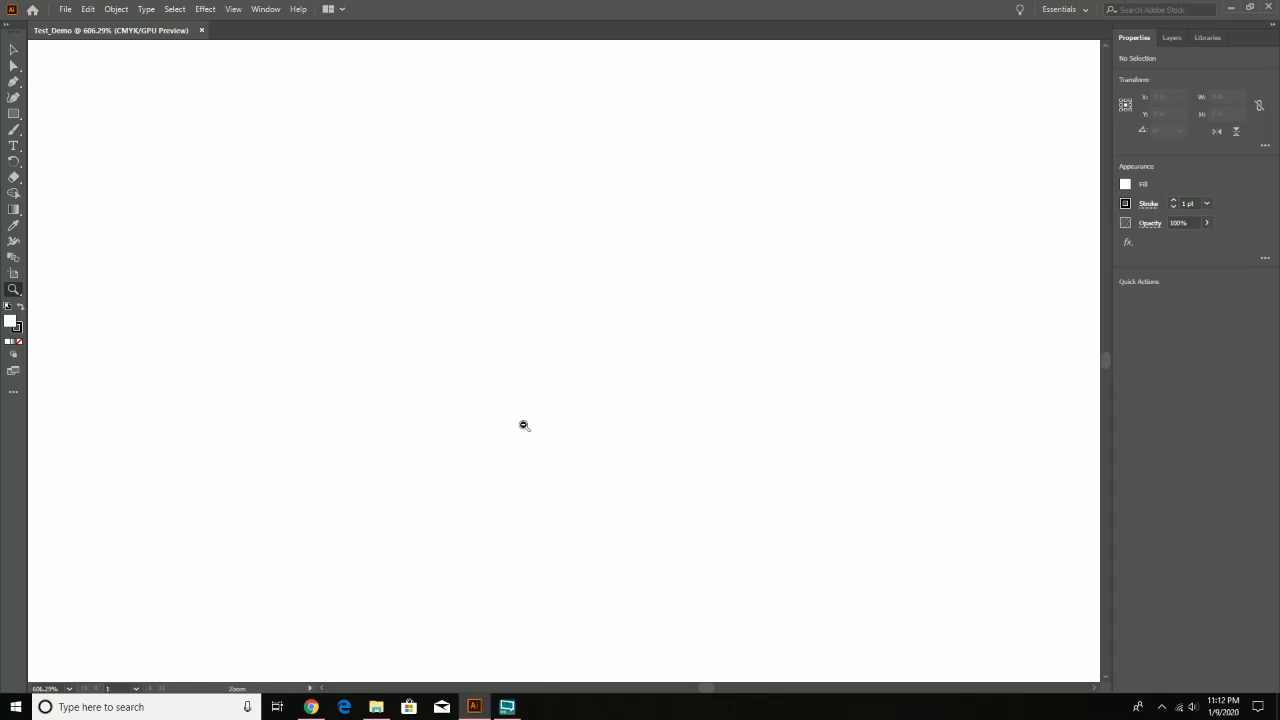
click(69, 689)
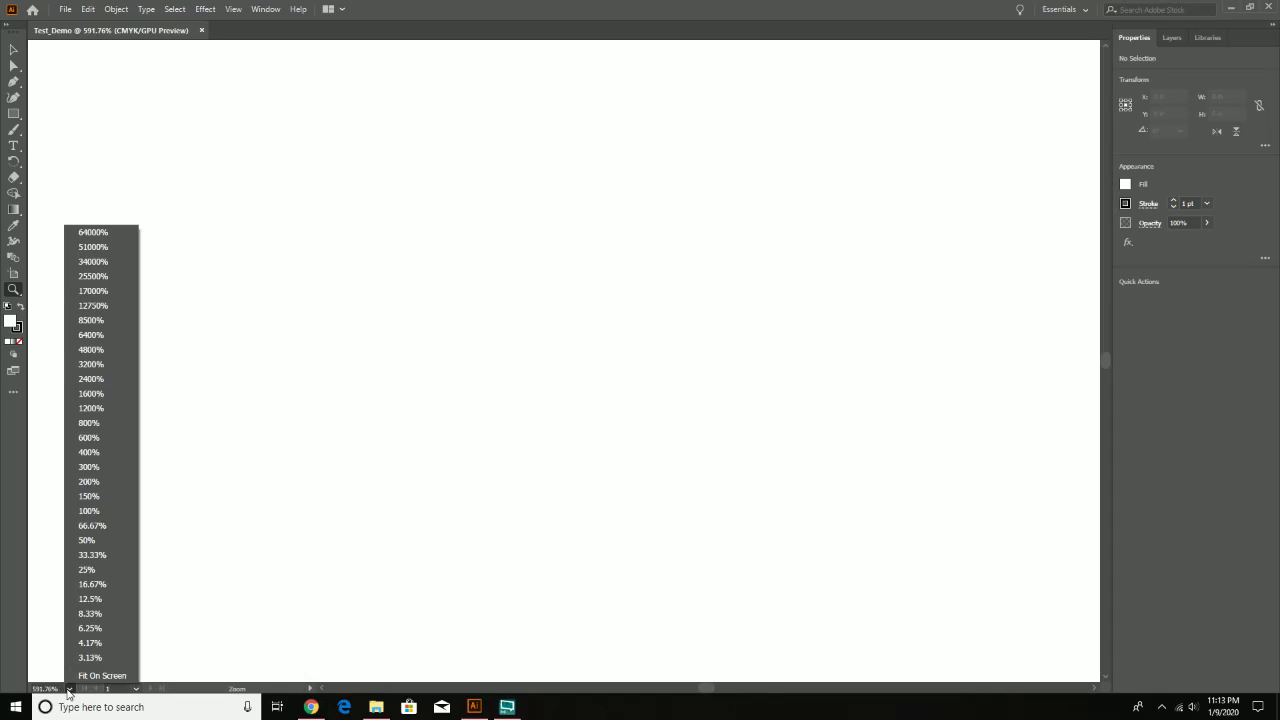
click(101, 675)
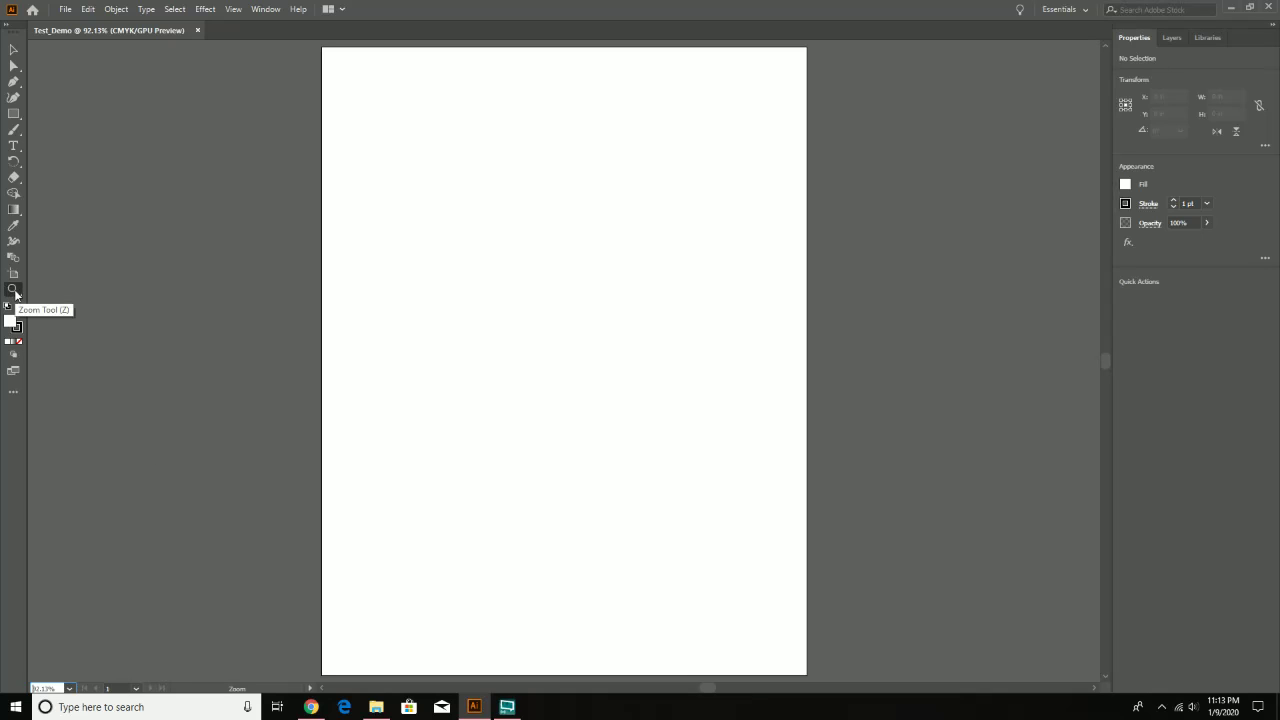
Step: Zoom the view out to 66.67% and back in to 200%, panning the artboard in between
click(505, 335)
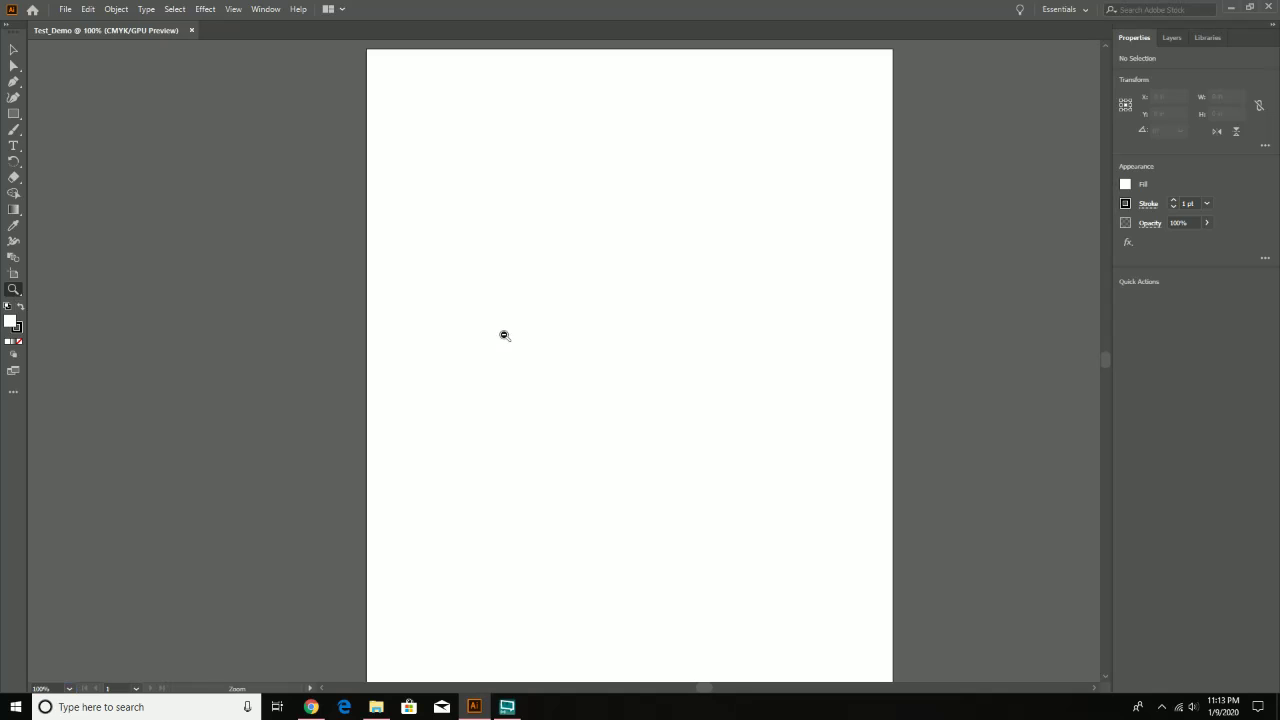
alt+click(505, 335)
drag(591, 409, 685, 291)
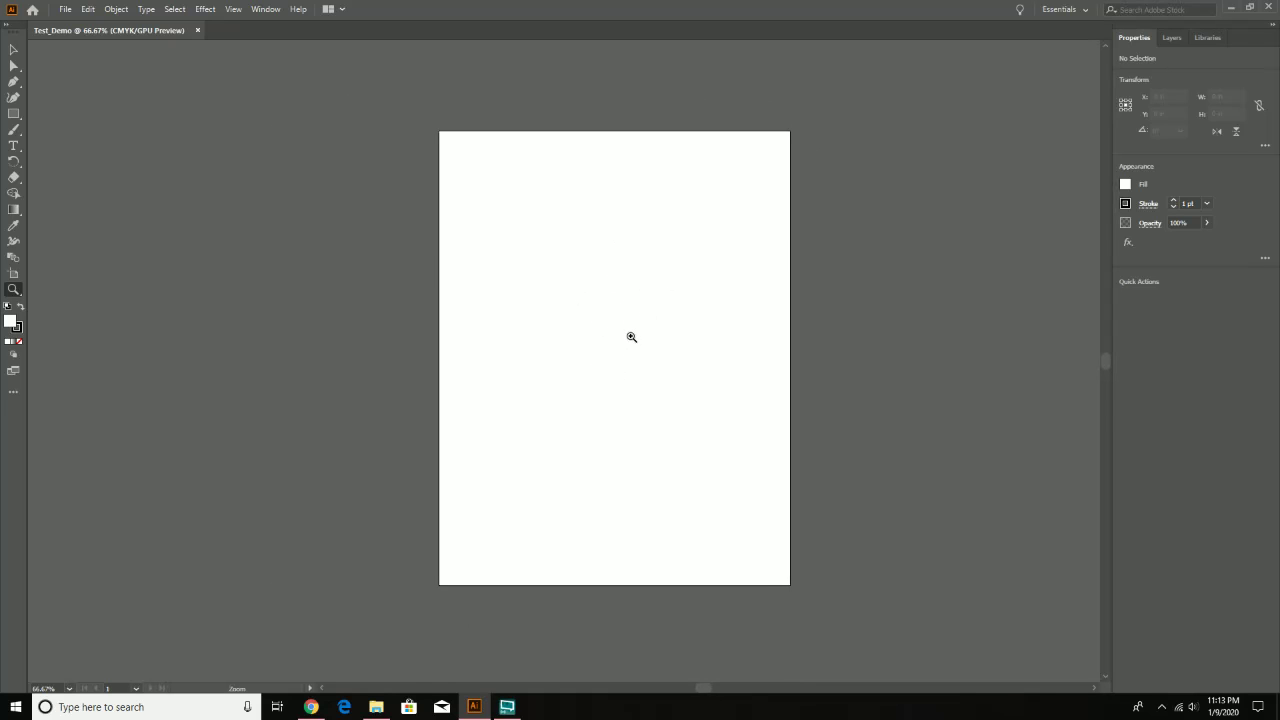
click(598, 323)
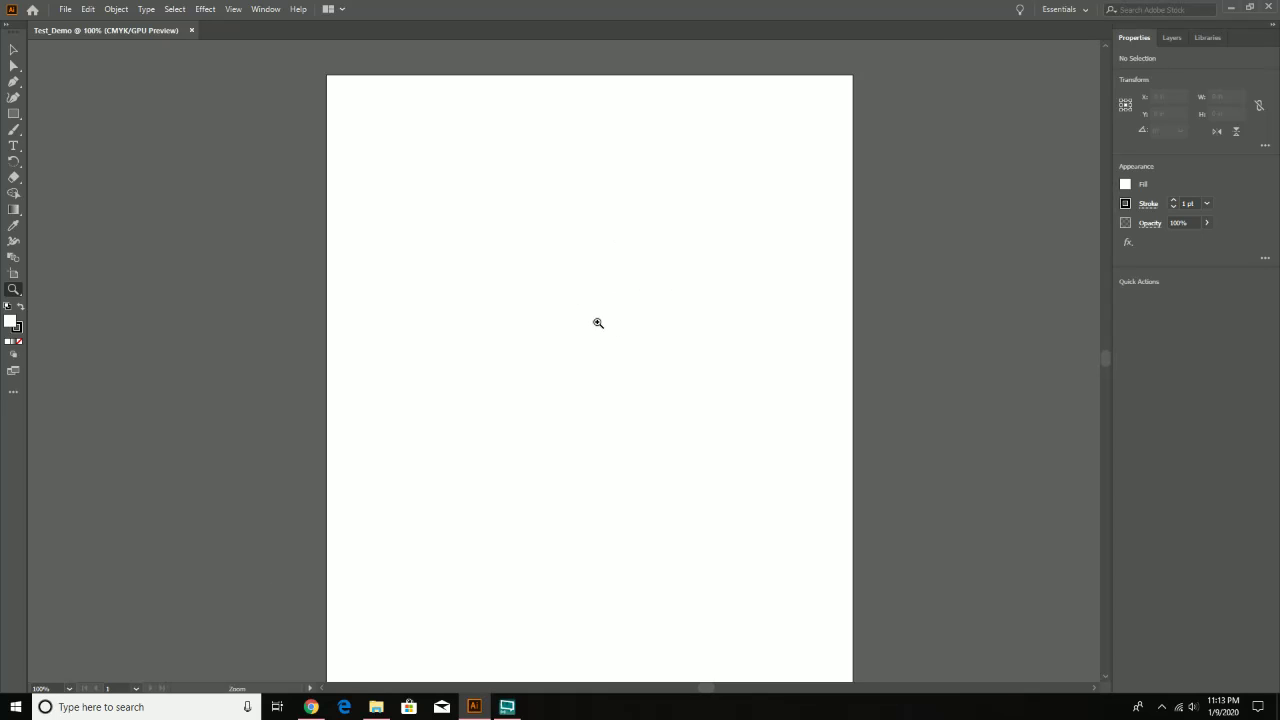
click(598, 323)
click(598, 323)
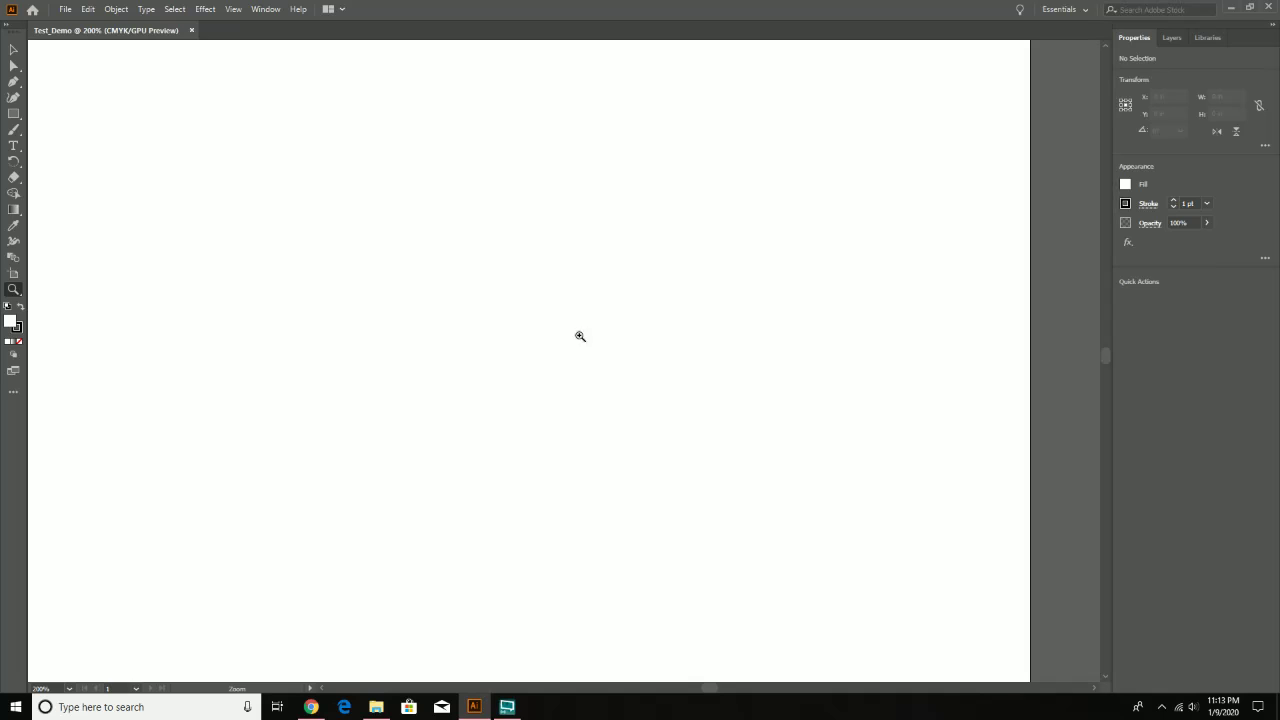
Step: Pan across the artboard at 200% and restore the Fit On Screen view
drag(401, 339, 488, 343)
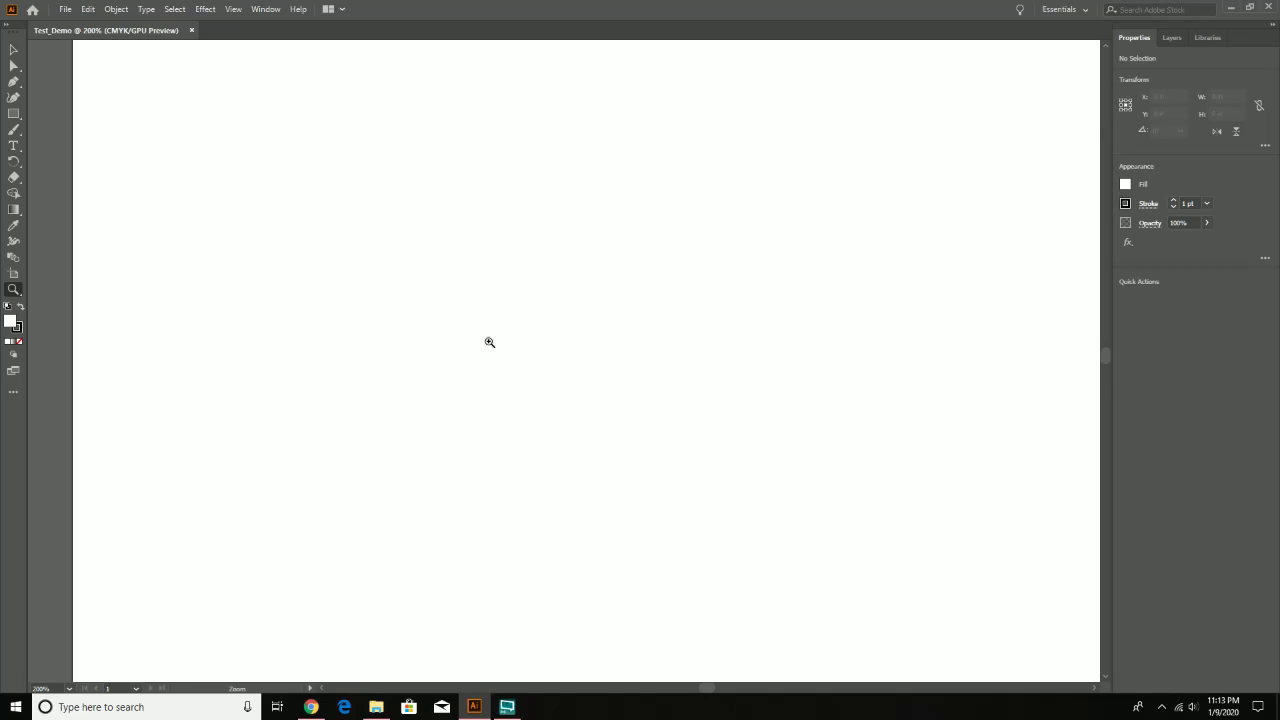
click(69, 689)
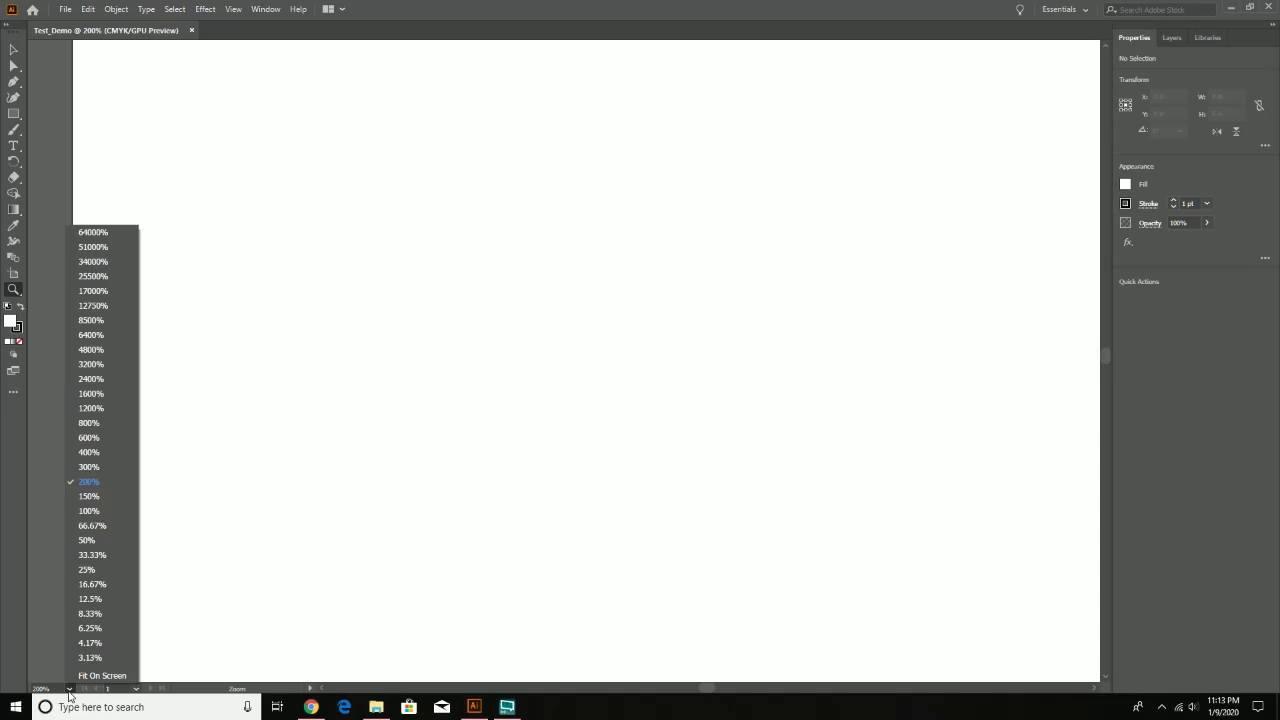
click(88, 676)
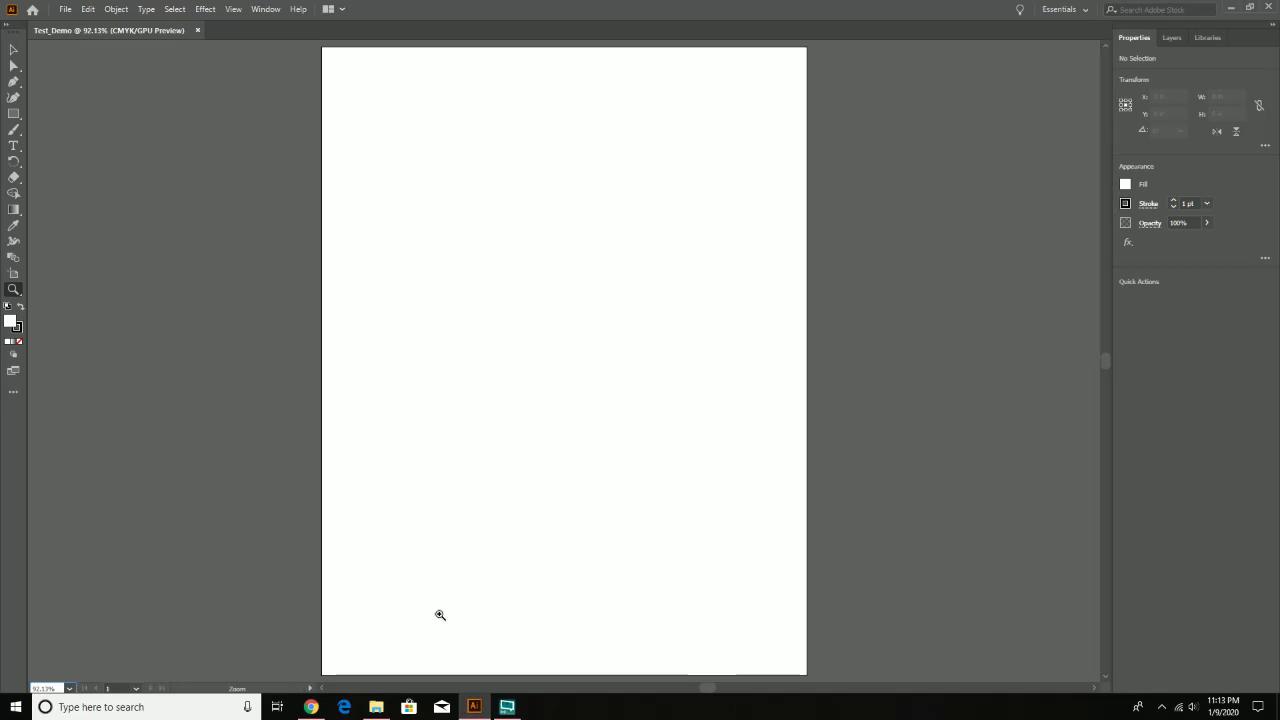